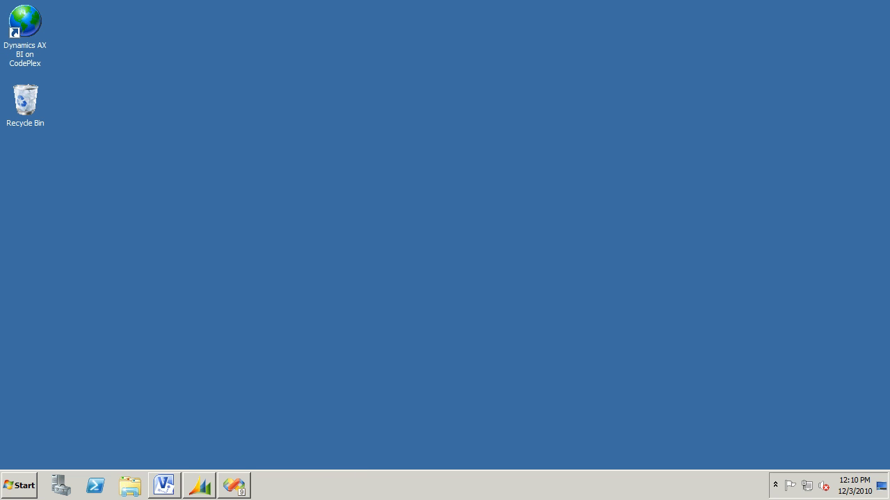
Step: Switch to Visual Studio and add a new item to the SamplesLibrary project from the Report template, keeping the default name
key("alt+Tab")
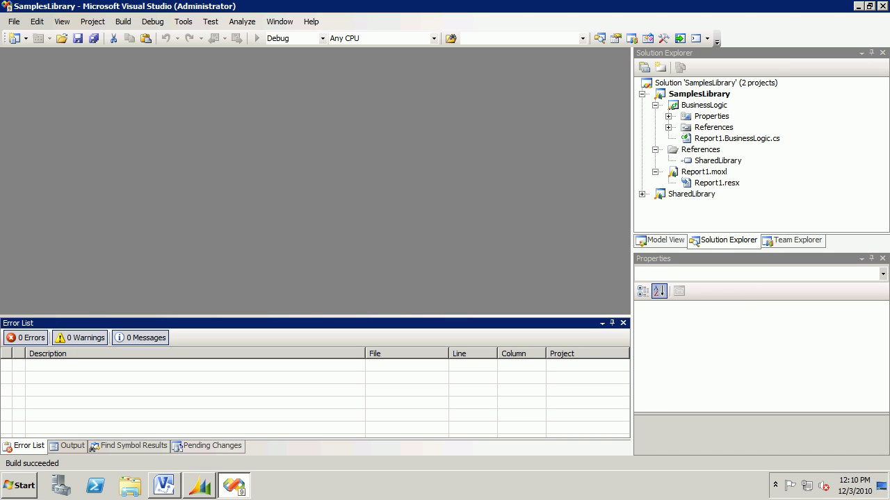
left_click(641, 94)
left_click(642, 94)
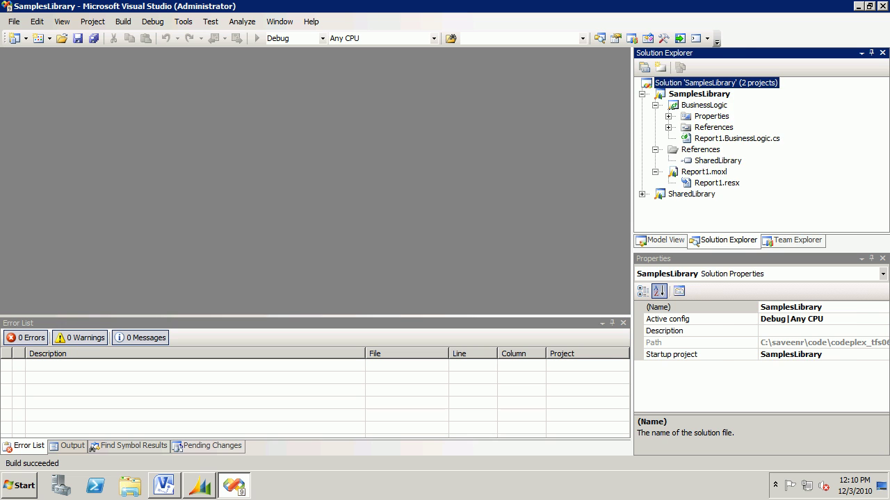
right_click(702, 95)
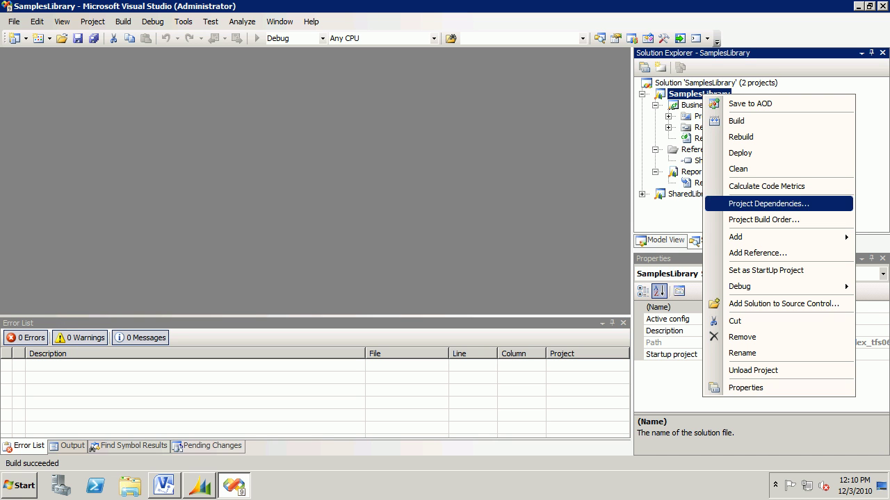
mouse_move(765, 237)
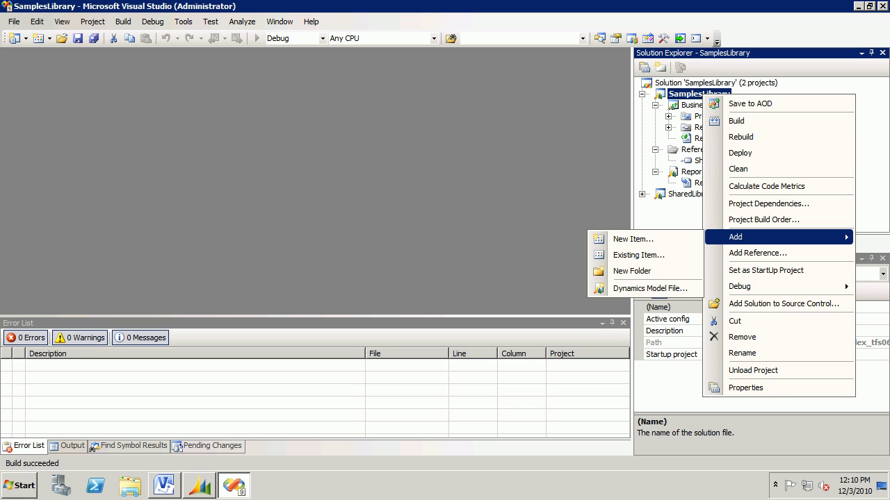
left_click(633, 239)
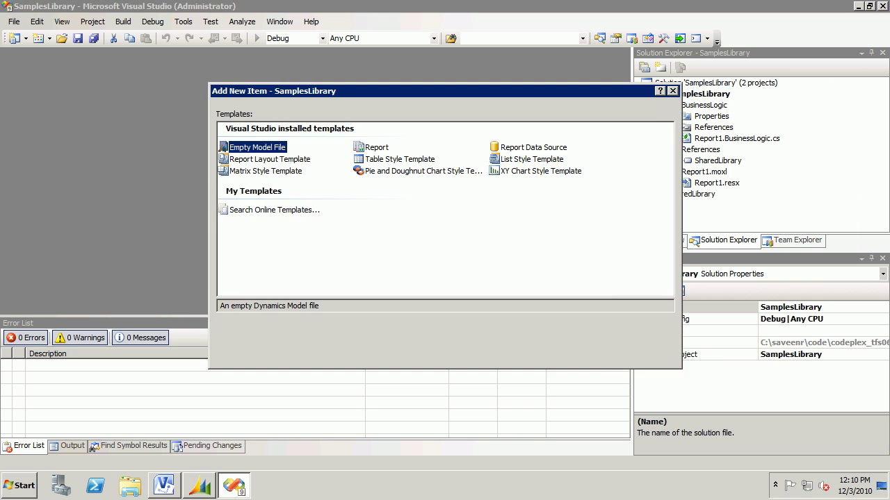
left_click(375, 147)
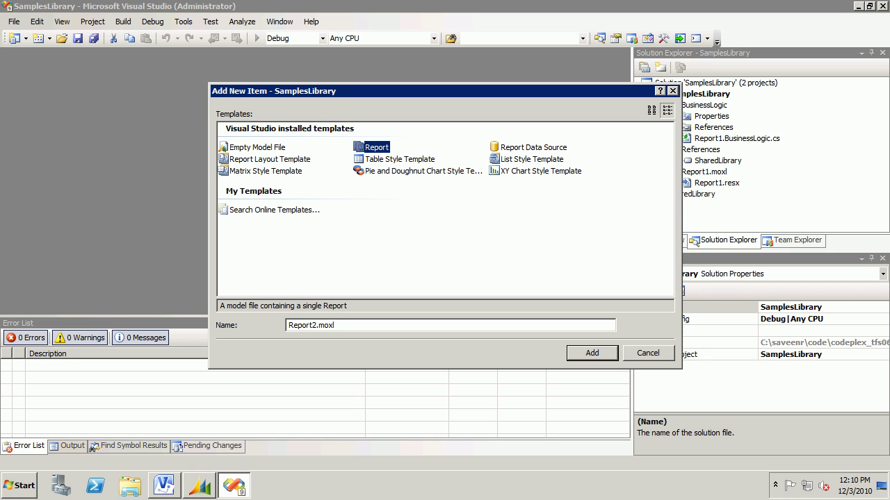
key("Return")
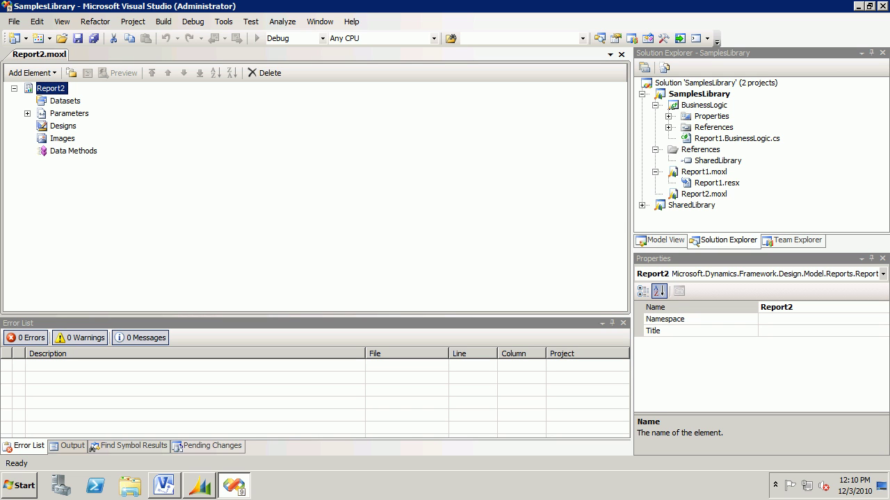
Step: Add a dataset named Cust to the new report
right_click(73, 104)
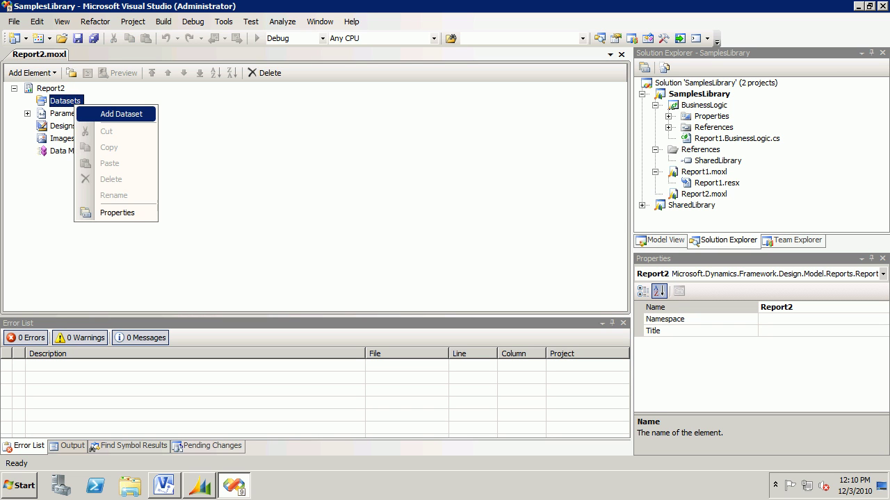
key("Return")
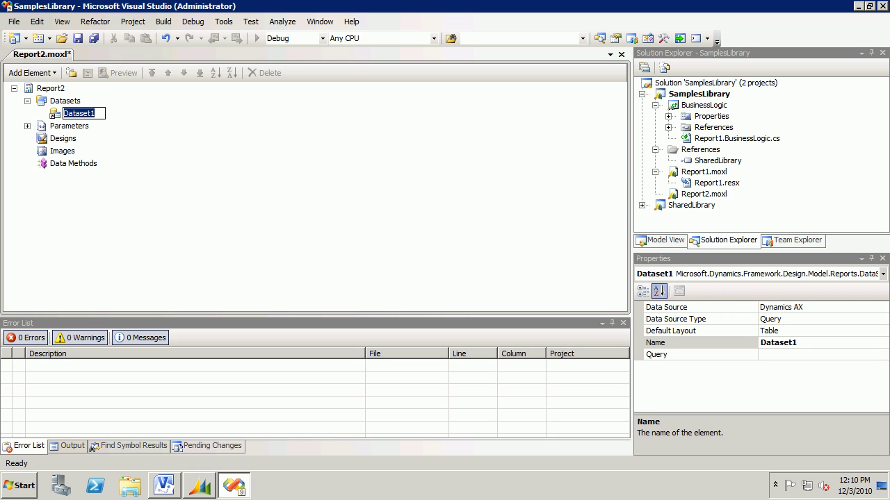
type("Cust")
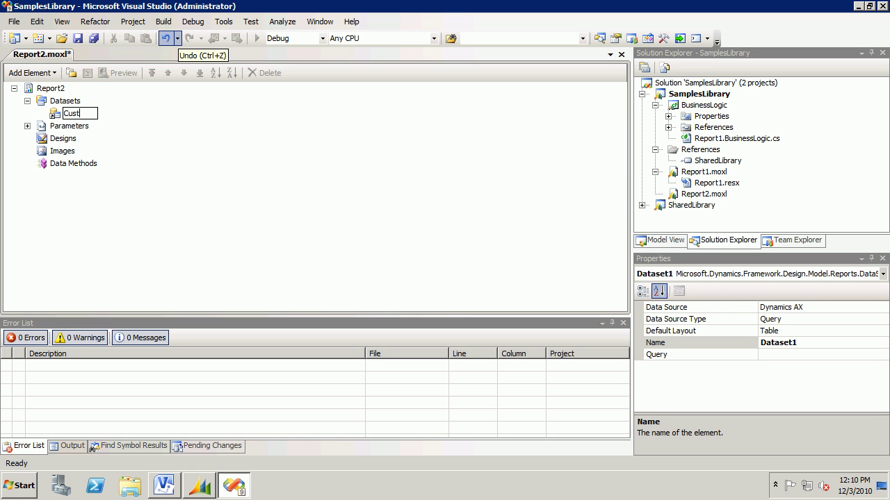
key("Return")
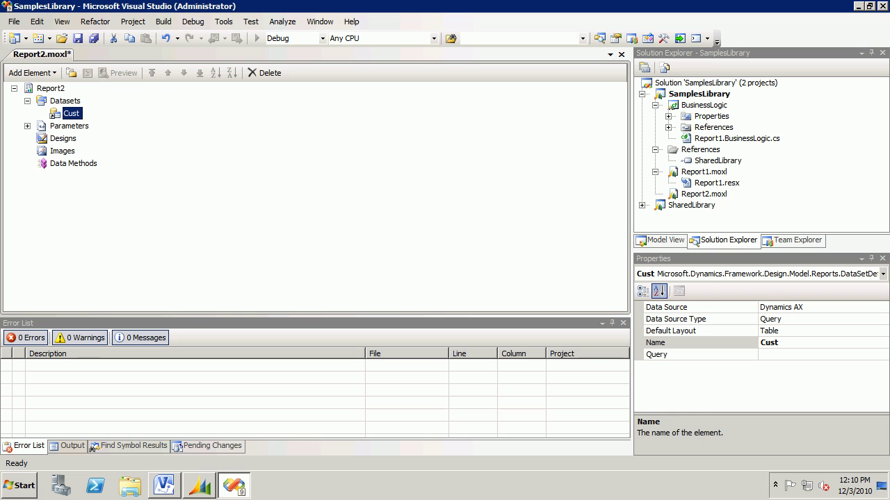
Step: Set the Cust dataset's query to the Dynamics AX query CustTableSRS with all of its fields
left_click(781, 319)
left_click(780, 355)
left_click(882, 355)
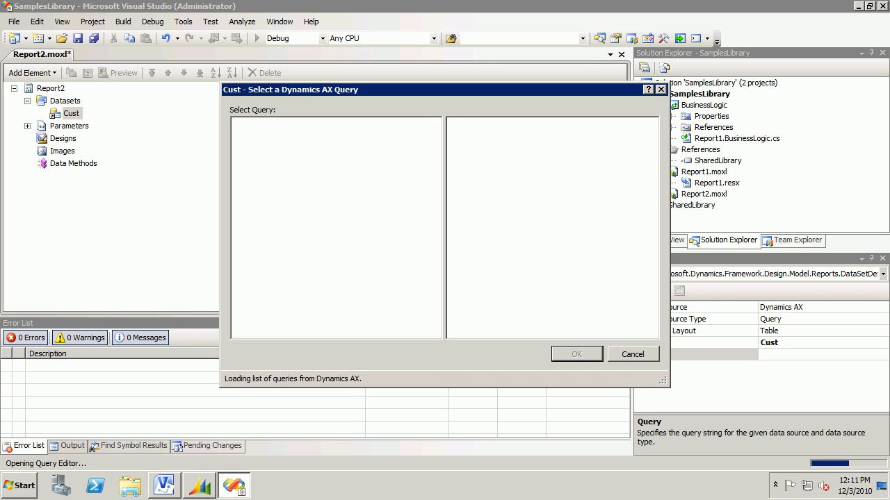
left_click(287, 256)
type("custt")
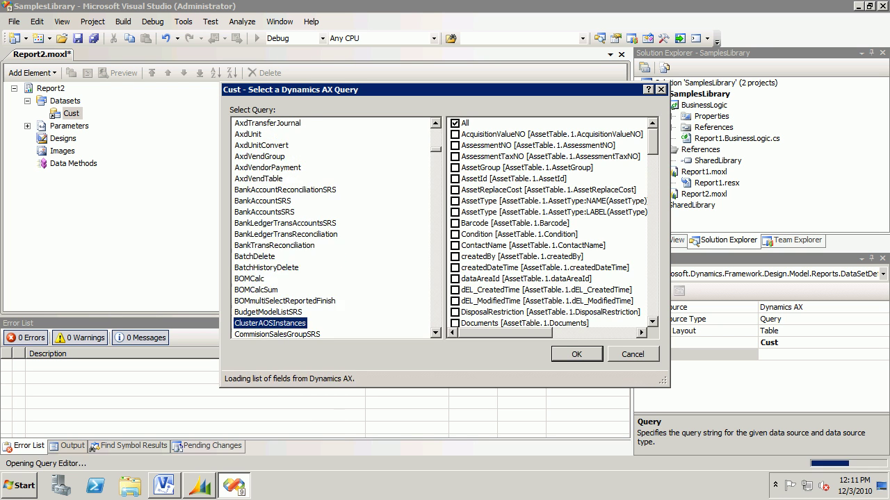
key("Down")
key("Down")
key("Down")
key("Down")
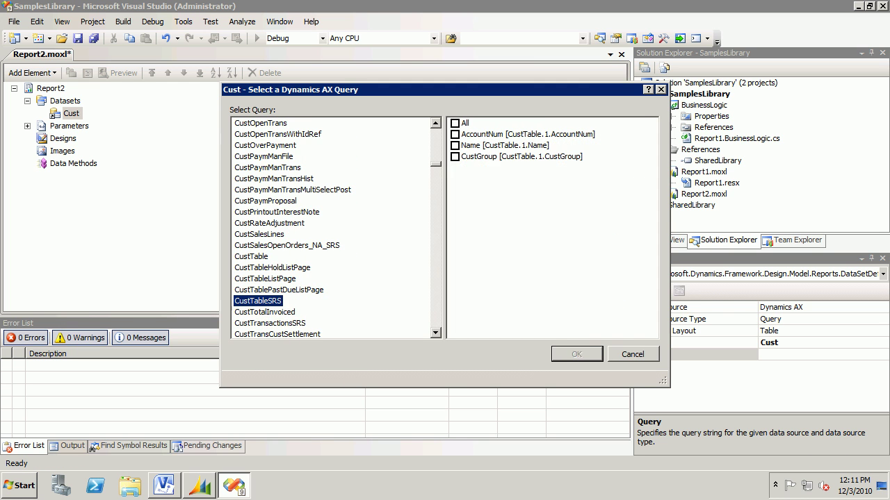
left_click(454, 123)
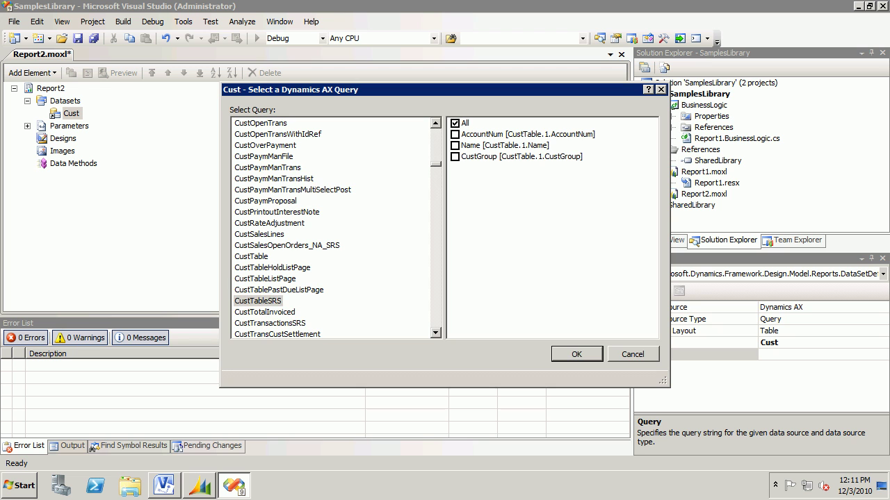
key("Return")
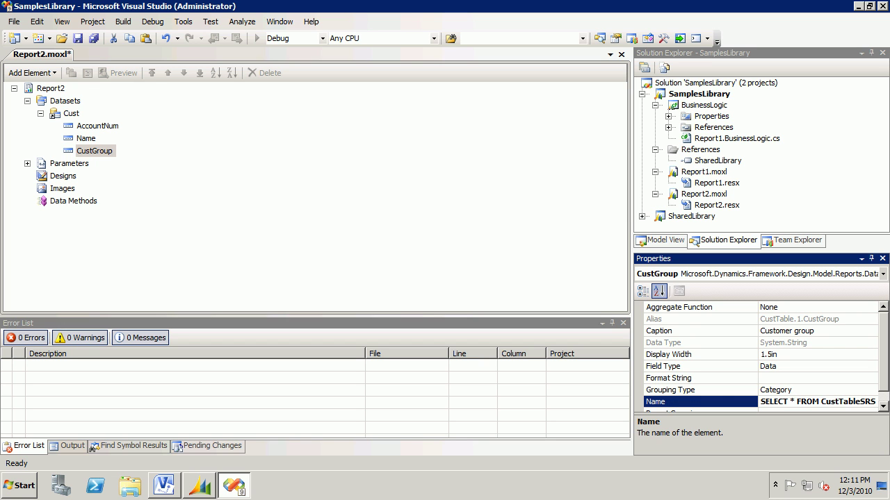
Step: Create an auto design from the Cust dataset and set its layout template to ReportLayoutStyleTemplate
left_click_drag(71, 113, 62, 176)
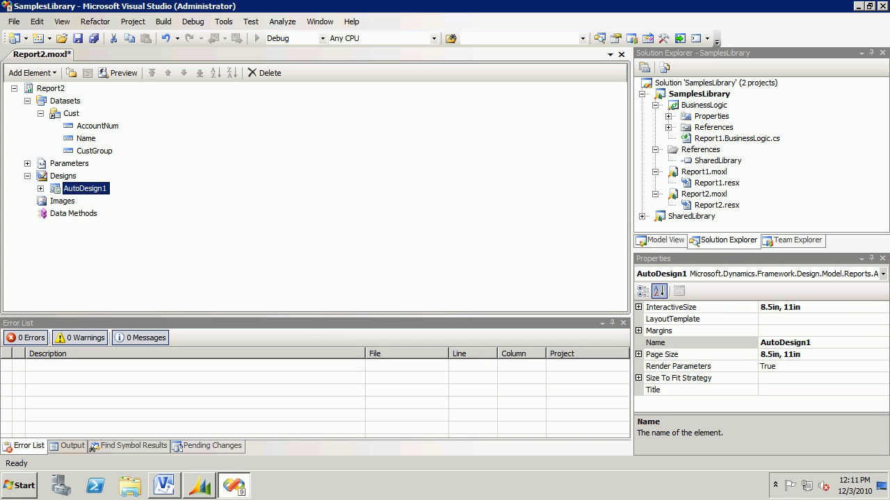
right_click(86, 189)
key("Escape")
left_click(820, 319)
left_click(882, 319)
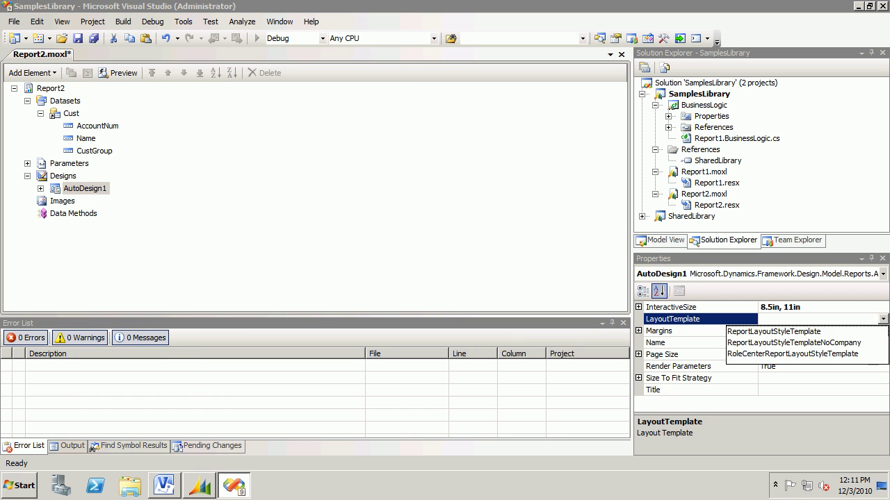
left_click(776, 330)
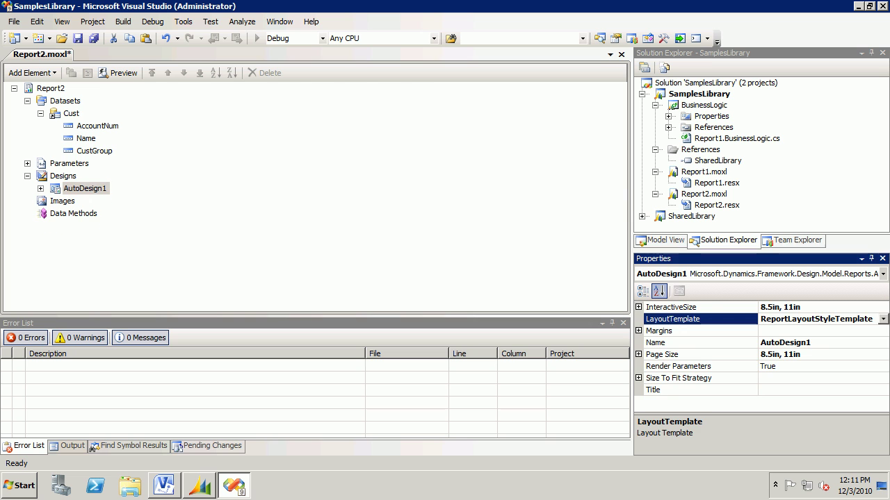
Step: Set the style template of the CustTable data region in the auto design to TableStyleTemplate
left_click(41, 188)
left_click(94, 201)
left_click(883, 390)
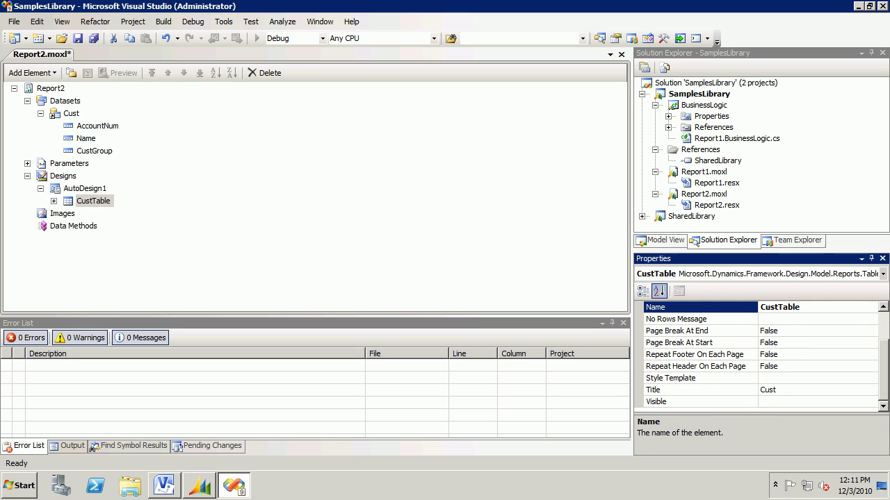
left_click(800, 378)
left_click(871, 378)
key("Down")
key("Return")
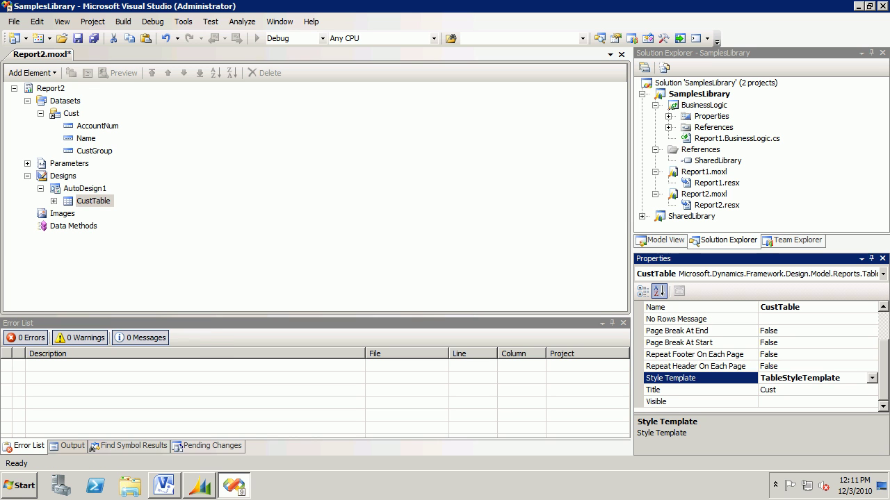
Step: Preview the auto design's report with * as the CustGroup parameter, and close the preview
right_click(101, 188)
left_click(119, 260)
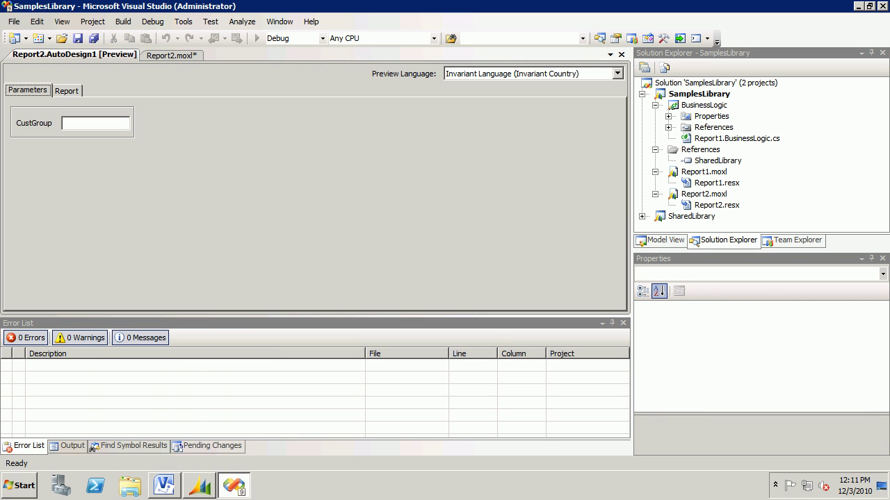
left_click(95, 124)
type("*")
key("Return")
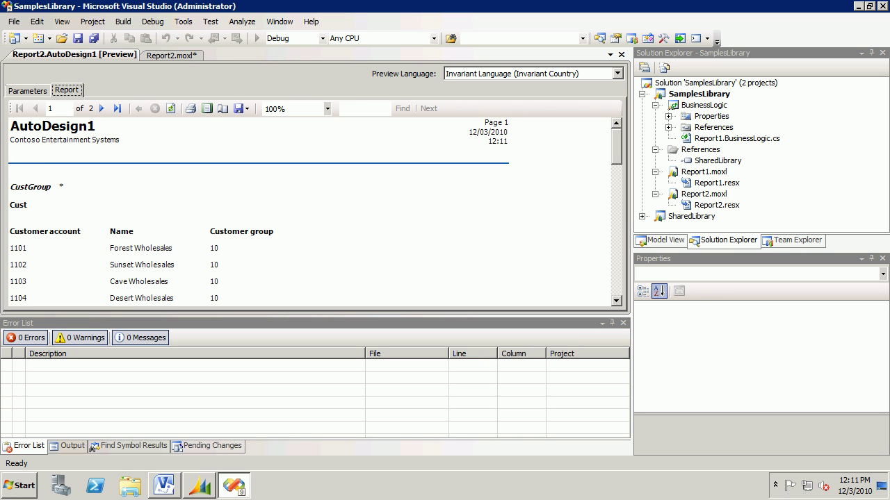
left_click(611, 54)
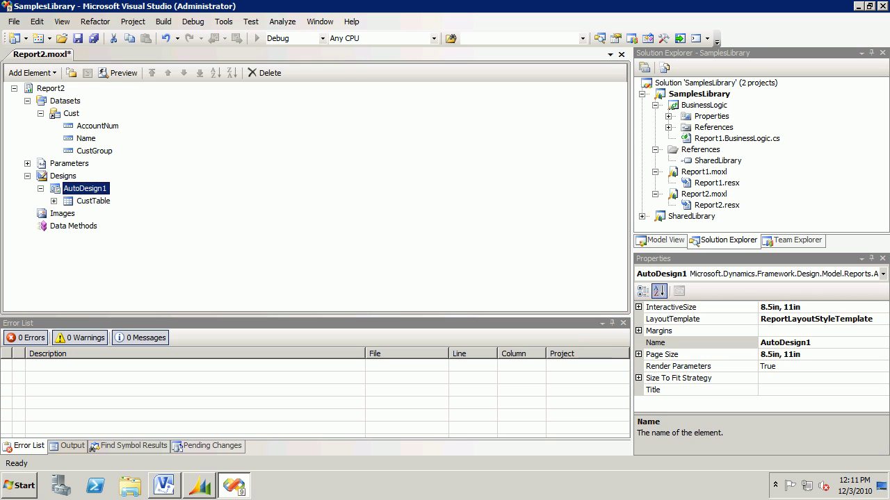
Step: Set the default value of the Cust_CustGroup parameter to * and save the report
double_click(70, 163)
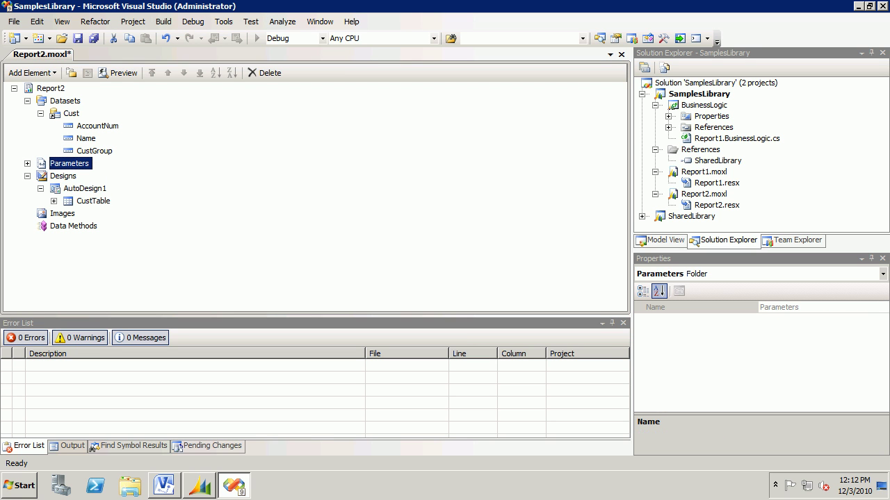
left_click(90, 188)
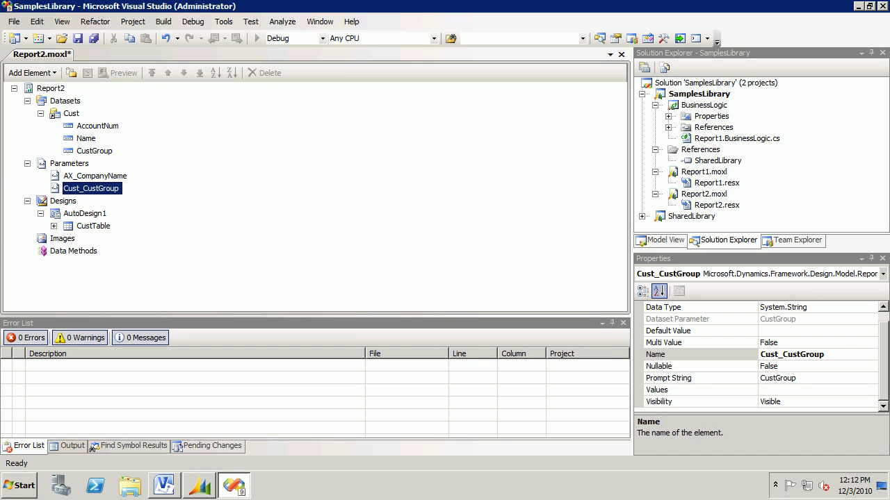
left_click(813, 331)
type("=")
key("ctrl+s")
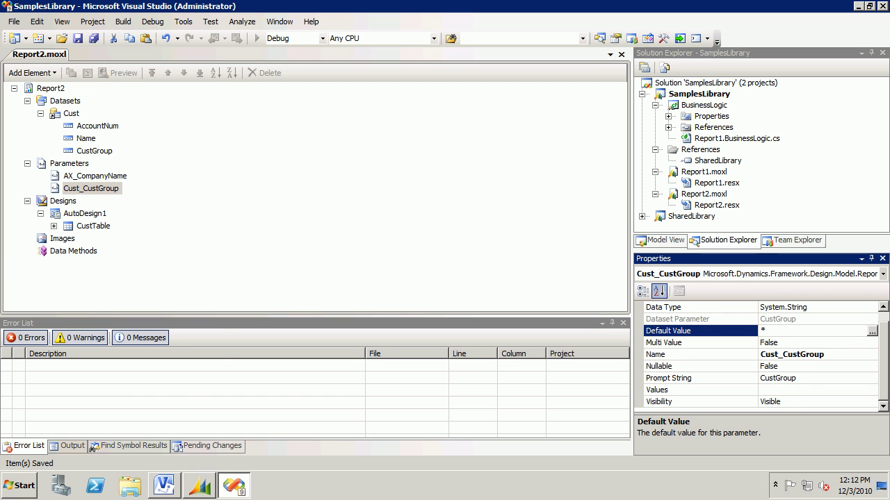
Step: Preview the auto design's report using the default CustGroup value and return to the report model
right_click(92, 213)
left_click(123, 262)
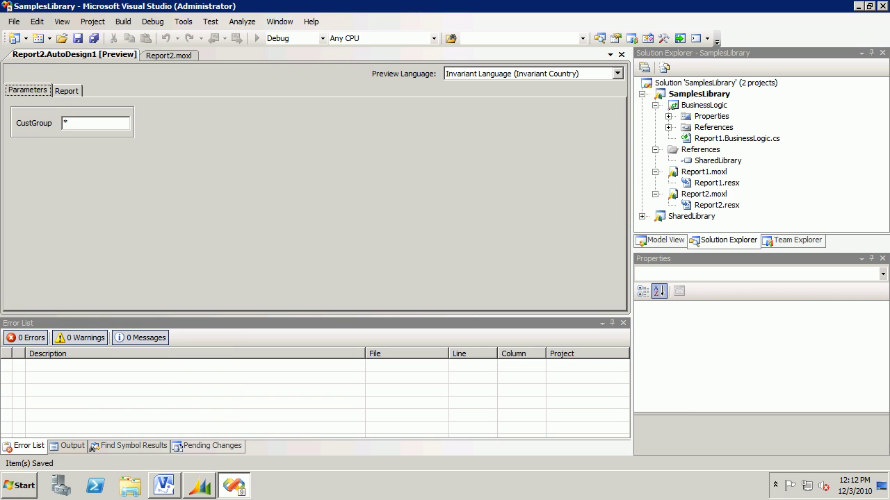
left_click(66, 91)
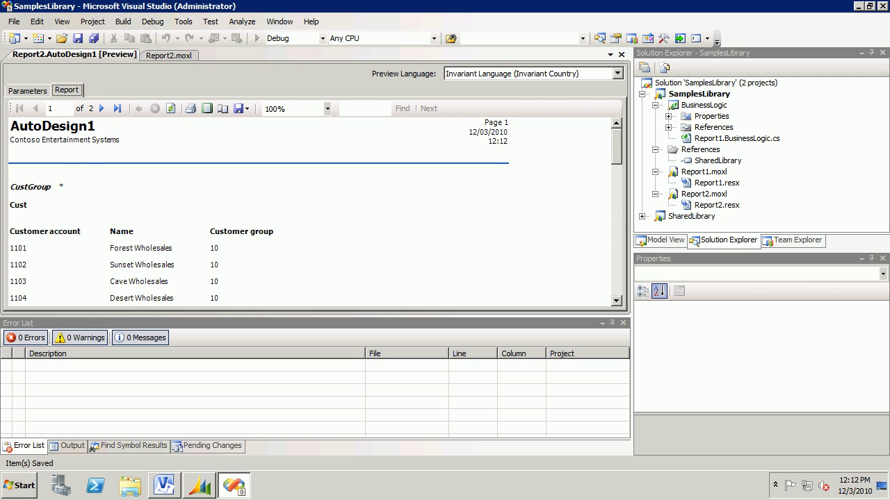
left_click(168, 56)
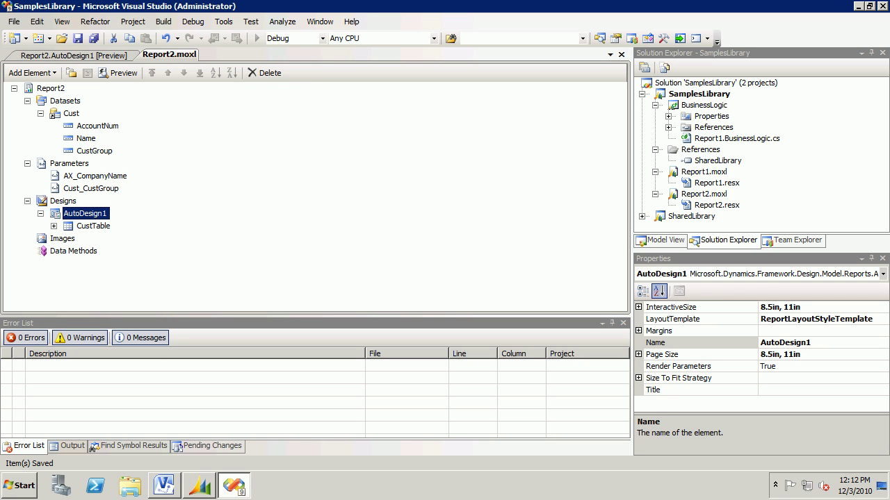
Step: Reopen the auto design's preview to examine the rendered report and its parameter line, and go back to the report model
left_click(69, 163)
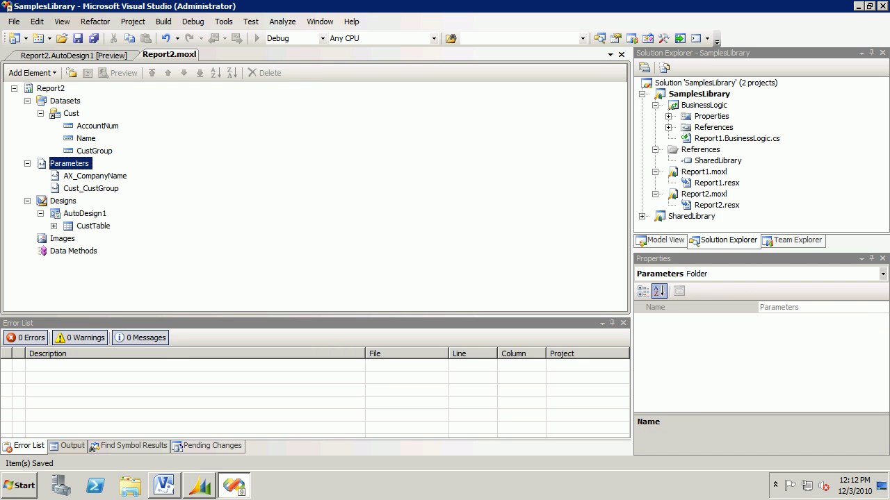
left_click(85, 214)
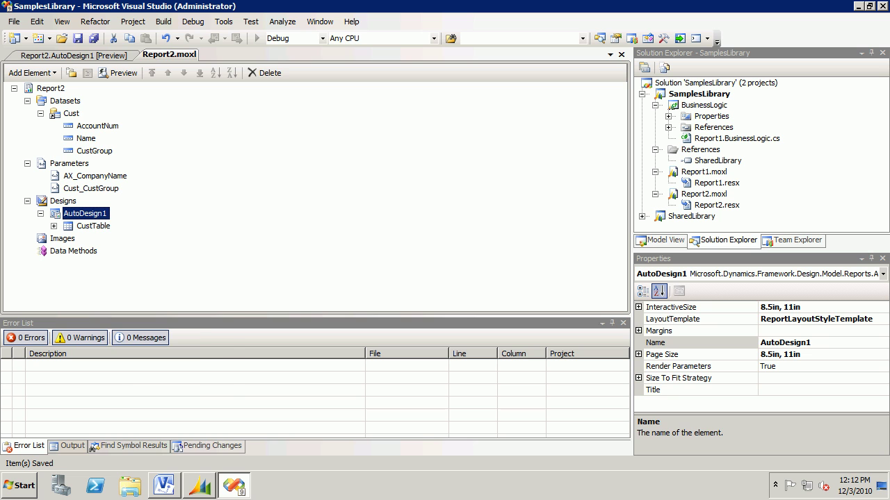
right_click(120, 213)
left_click(139, 264)
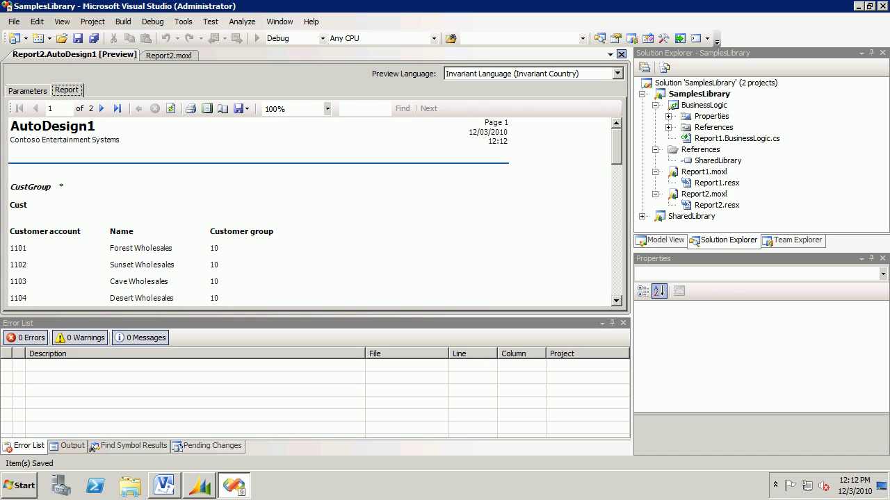
left_click(621, 55)
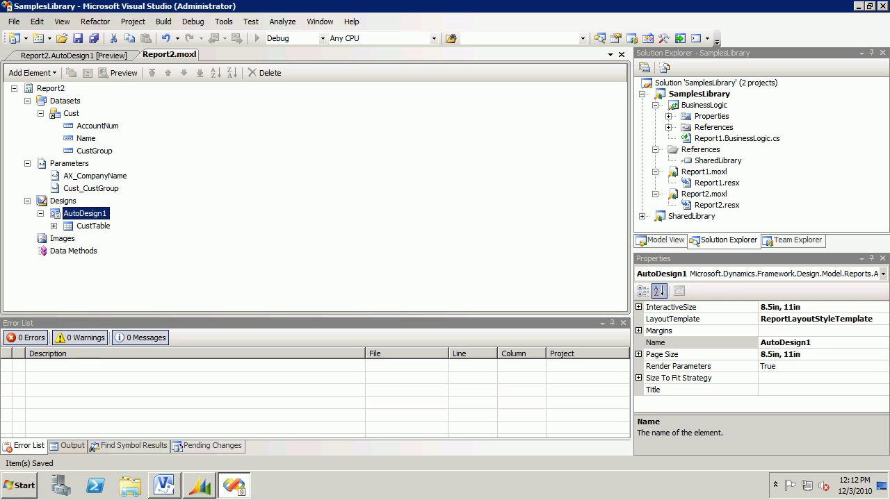
Step: Add a new report parameter named SampleText under the report's Parameters node
right_click(69, 164)
left_click(104, 177)
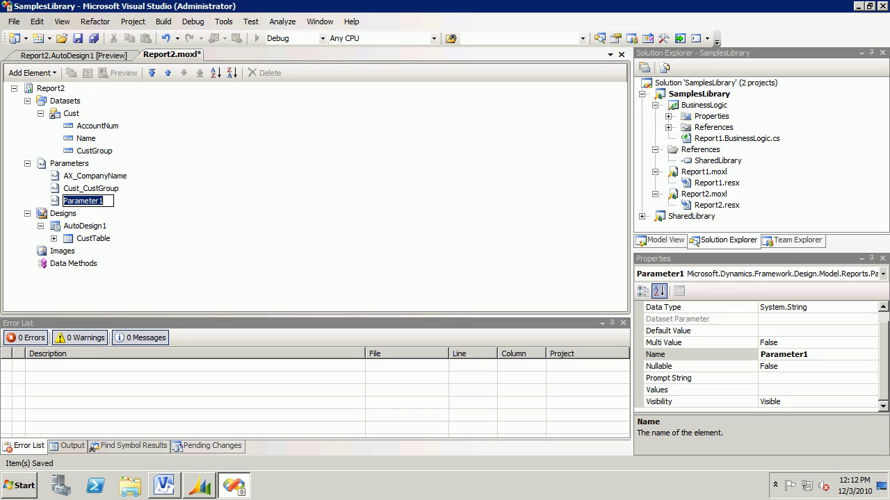
type("SampleText")
key("Return")
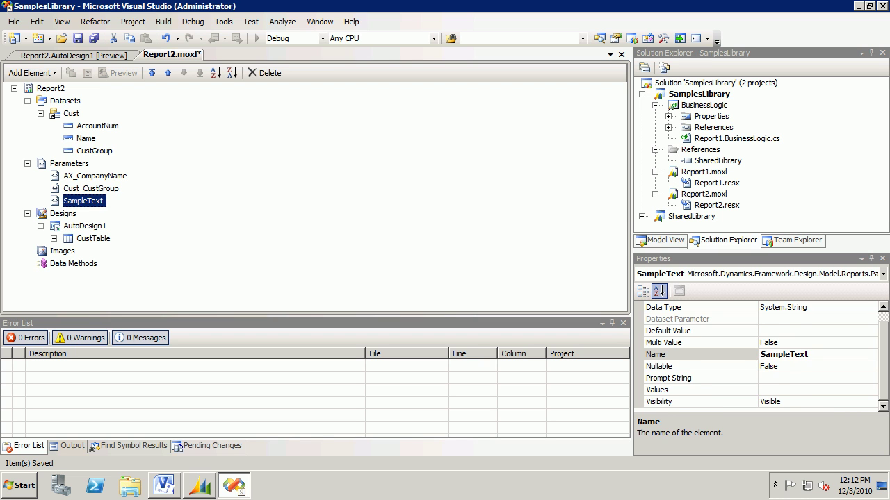
Step: Check the SampleText parameter's data type and set its default value to Hello World
left_click(882, 306)
left_click(807, 319)
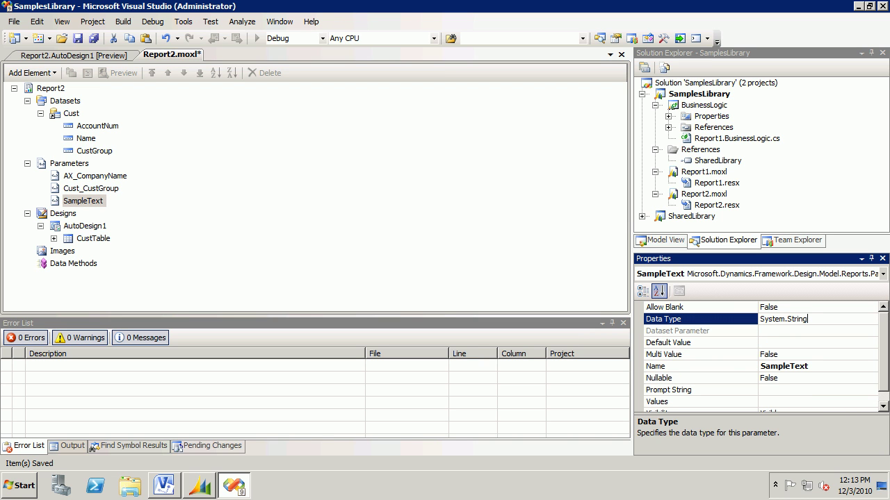
left_click_drag(809, 319, 759, 319)
left_click(808, 319)
left_click(808, 319)
scroll(760, 356, "down", 1)
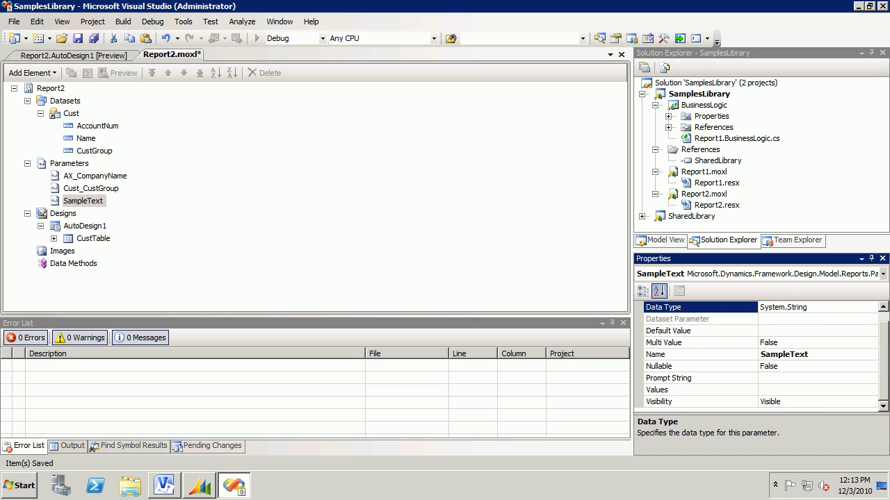
left_click(762, 331)
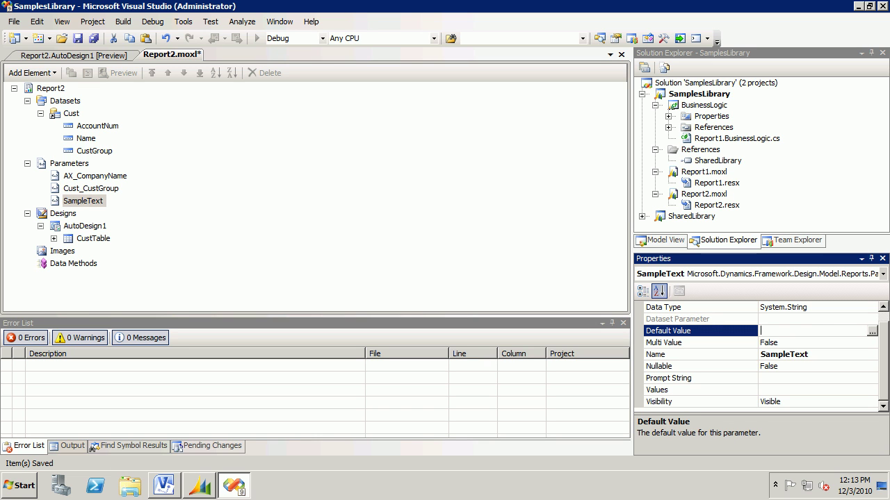
type("He")
type("o World")
key("Return")
Step: Set AutoDesign1's title to the expression =Parameters!SampleText.Value, built from the report parameters in the expression editor
left_click(85, 226)
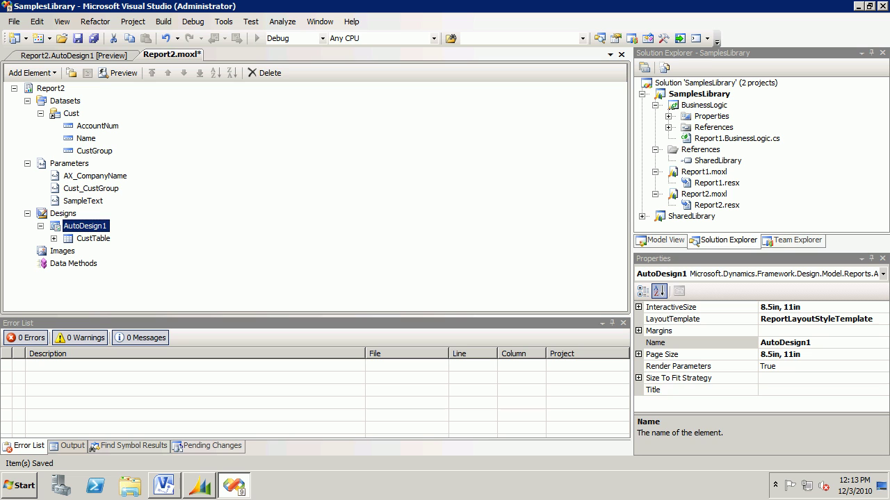
left_click(778, 390)
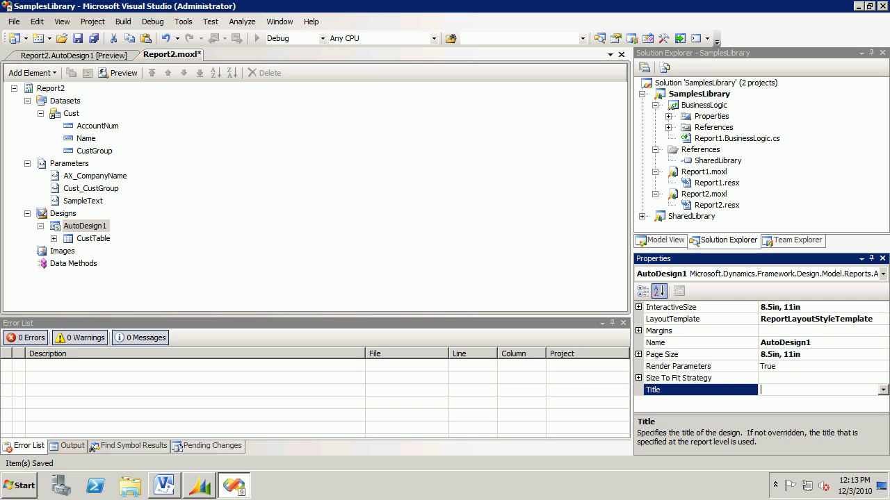
left_click(883, 390)
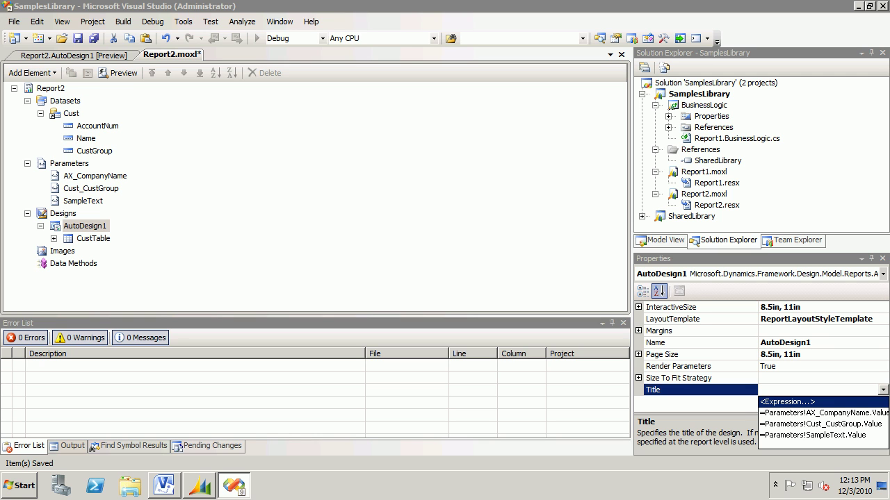
left_click(787, 401)
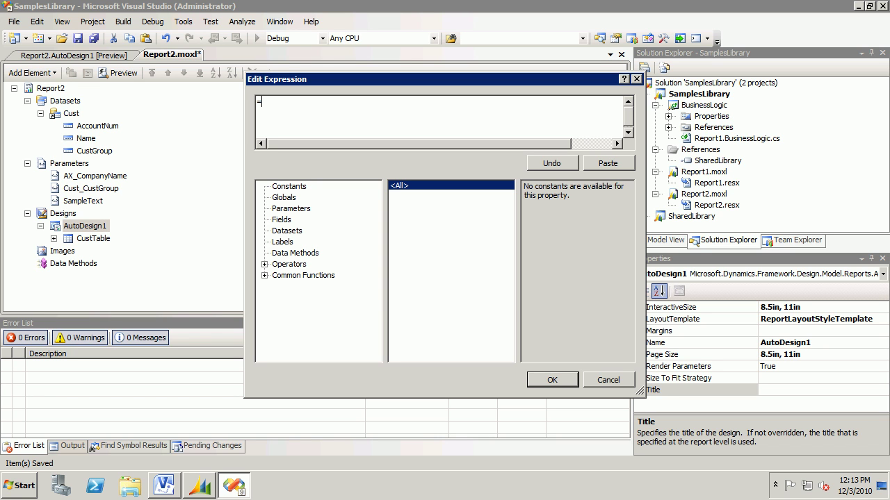
left_click(291, 208)
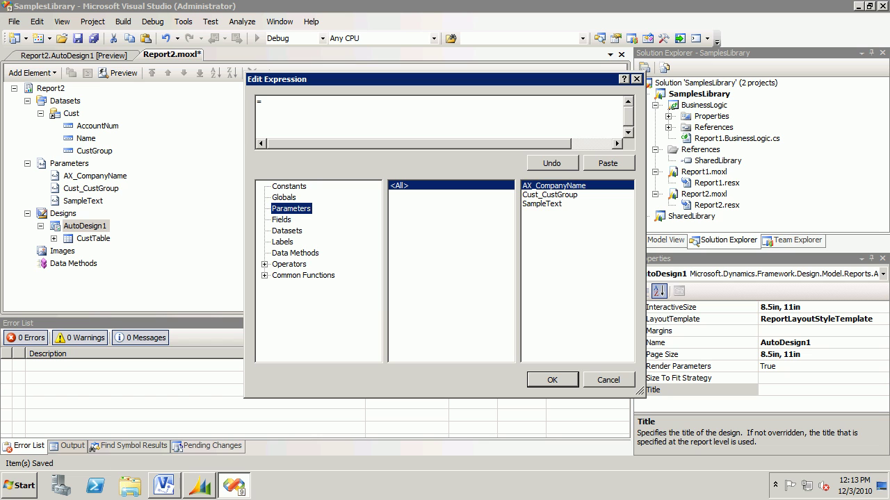
double_click(541, 204)
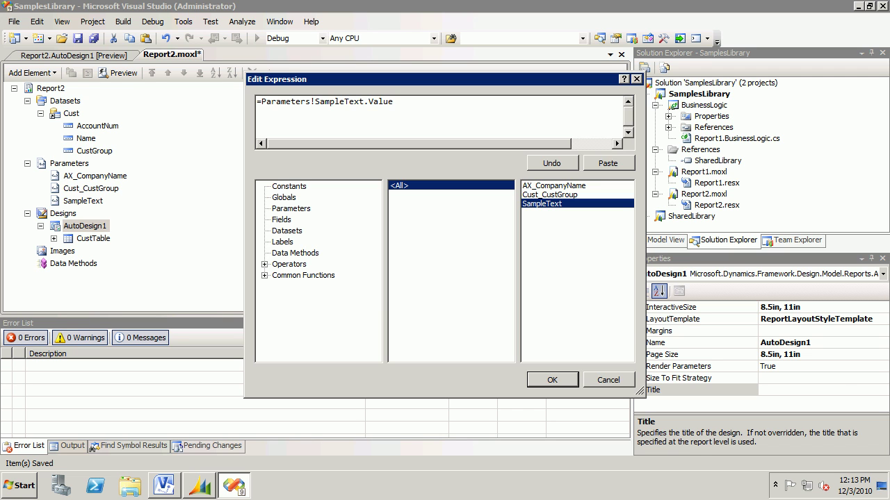
key("Return")
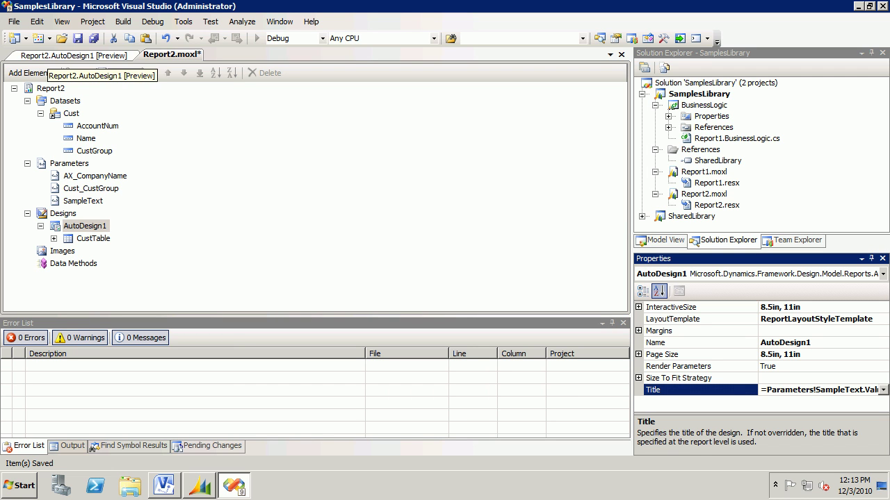
Step: Preview AutoDesign1's report with the default SampleText value, and render it again with SampleText set to ekufewkufwkufwefe
left_click(48, 55)
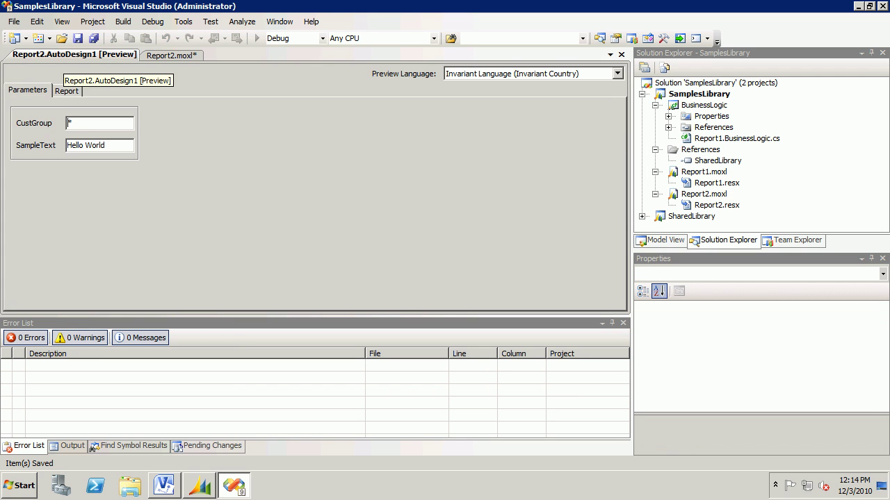
left_click(67, 90)
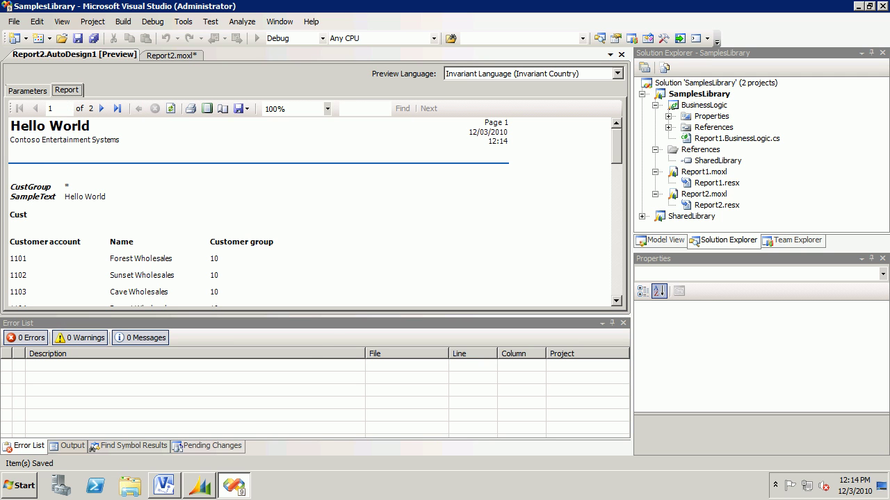
left_click(27, 91)
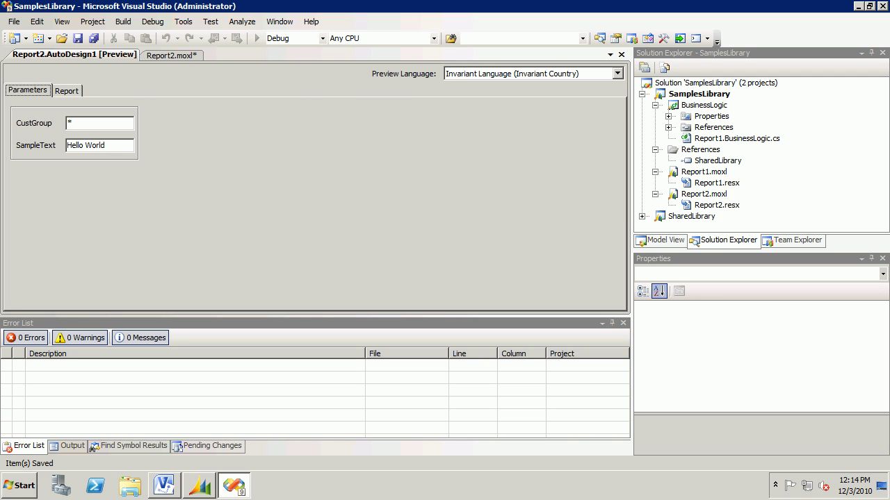
left_click_drag(105, 145, 67, 145)
type("ekufewkufwkufwefe")
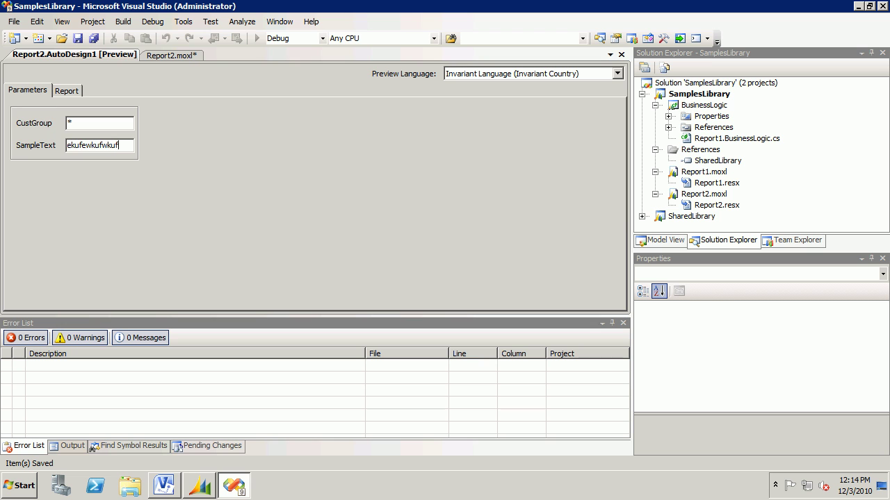
left_click(66, 90)
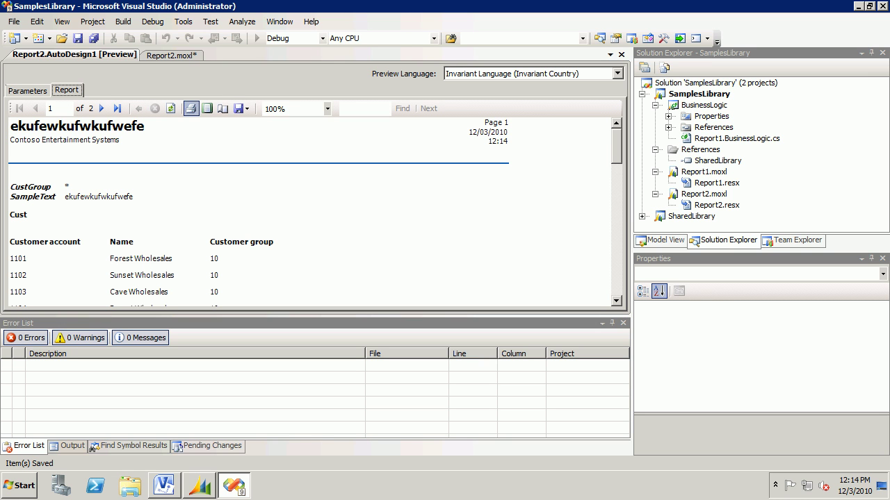